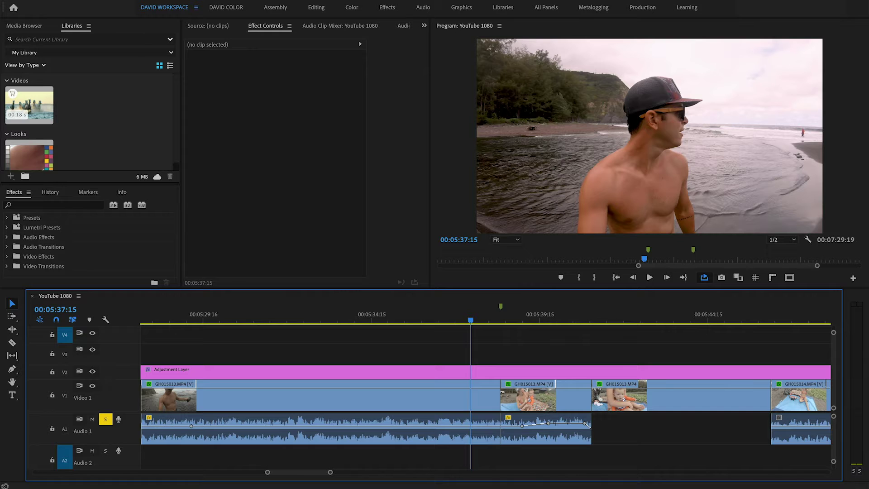
# Step: Set the Timeline preference Audio Transition Default Duration to 2 frames
pyautogui.click(45, 1)
pyautogui.moveTo(55, 13)
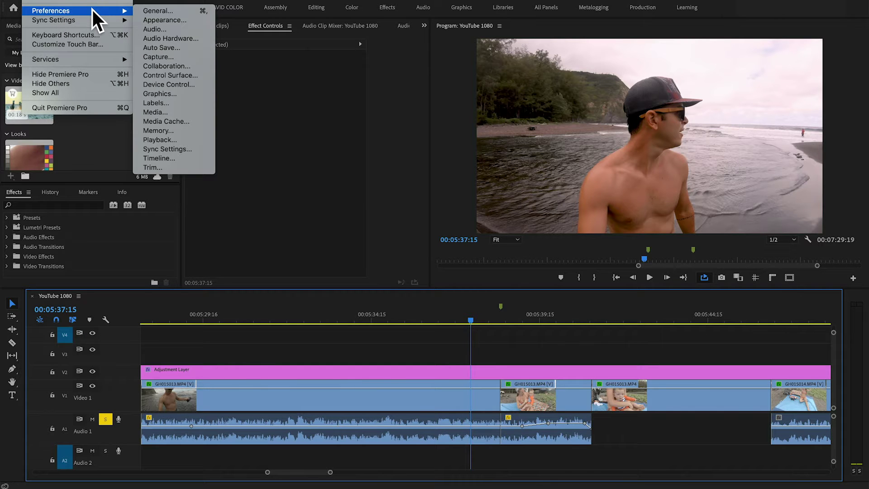
pyautogui.click(177, 158)
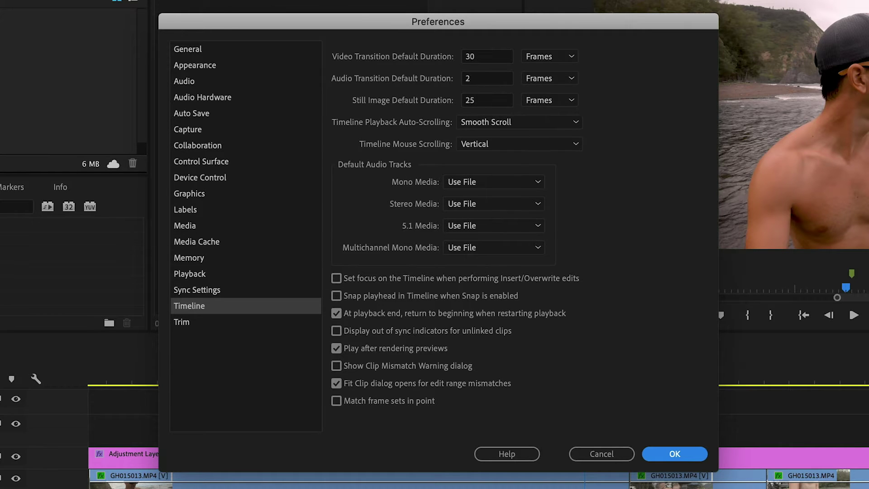
pyautogui.click(670, 454)
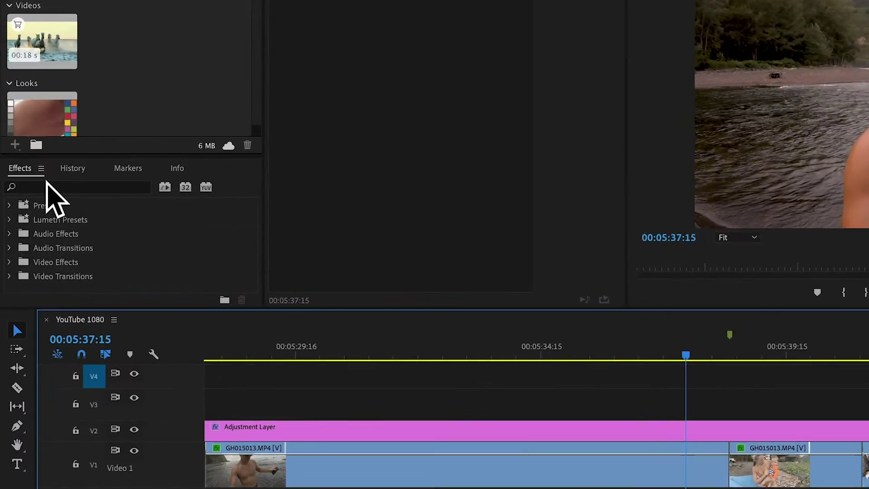
# Step: Search Effects for 'constant power' and bring up options for the Constant Power crossfade
pyautogui.click(38, 207)
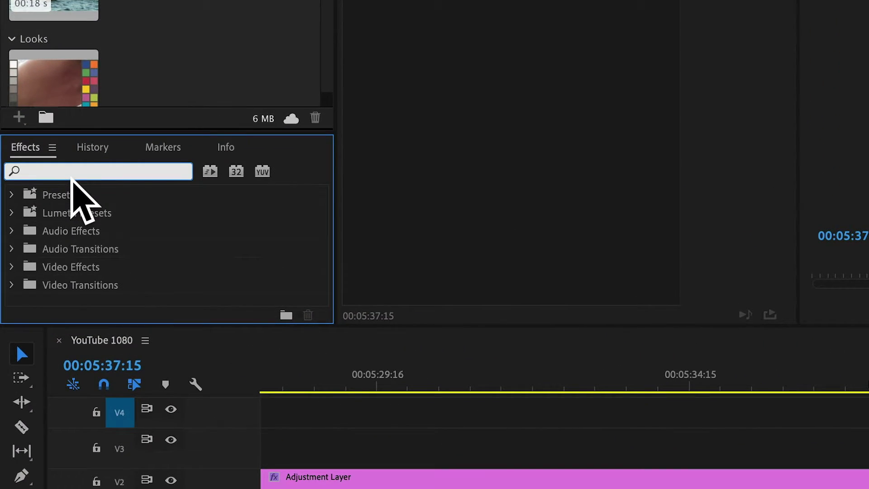
pyautogui.write('constant power')
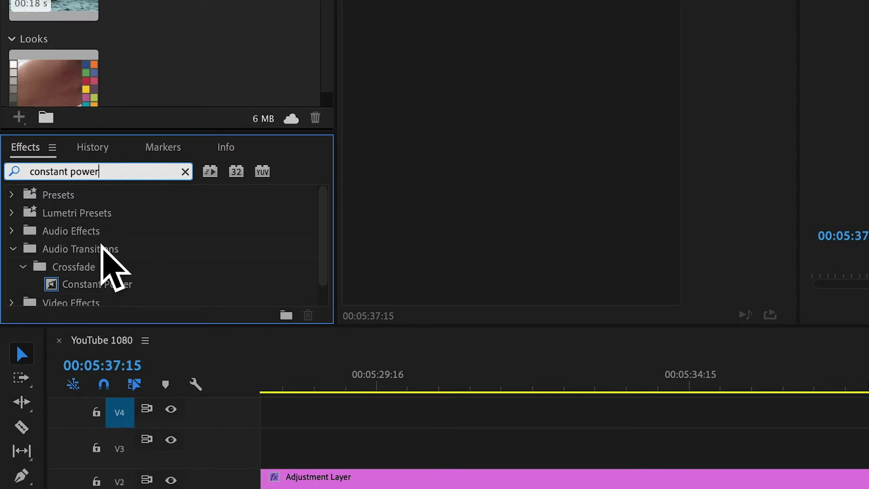
pyautogui.scroll(-1, 101, 246)
pyautogui.click(86, 263)
pyautogui.scroll(1, 85, 265)
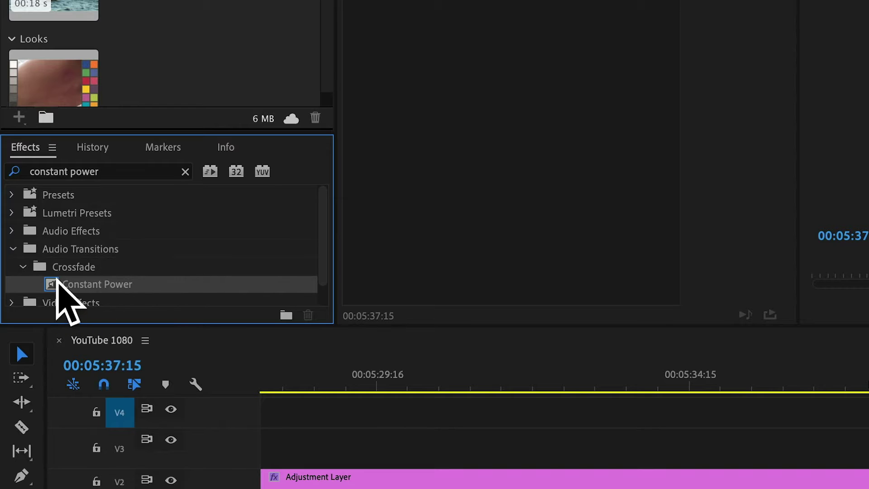
pyautogui.scroll(-1, 63, 279)
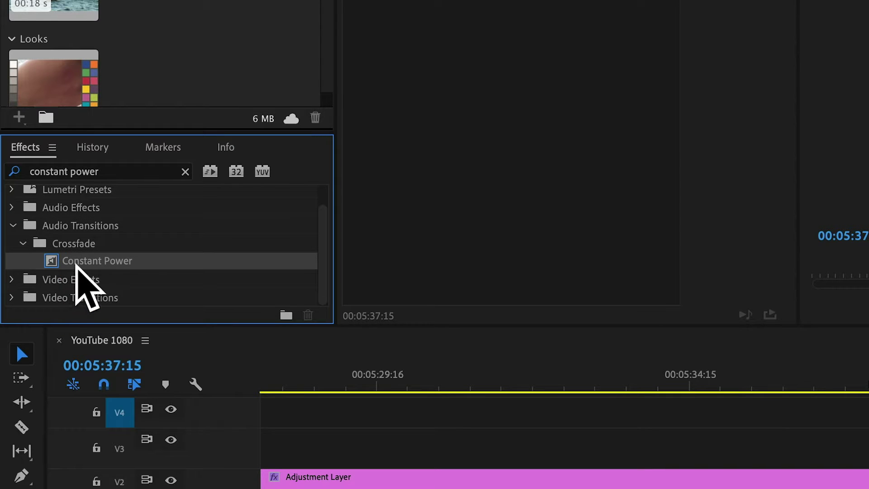
pyautogui.rightClick(69, 263)
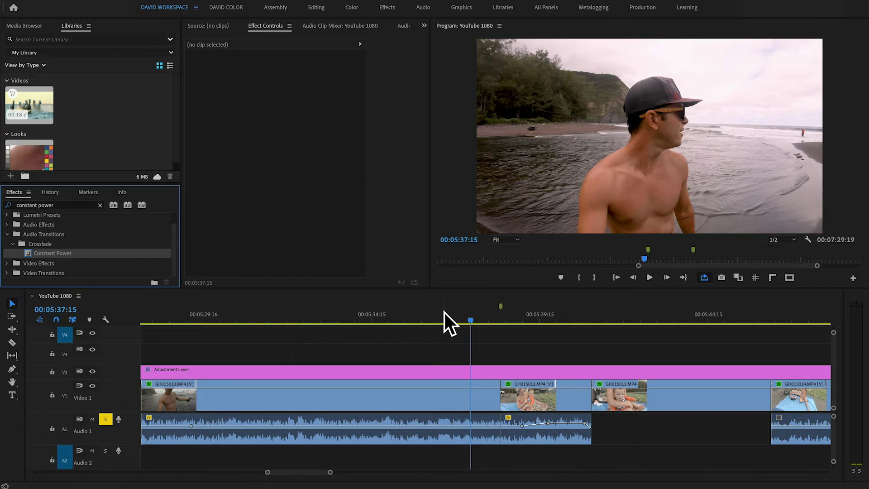
# Step: Scrub along the timeline ruler and park the playhead at 00:05:37:06
pyautogui.click(445, 313)
pyautogui.moveTo(441, 316)
pyautogui.mouseDown()
pyautogui.moveTo(431, 314)
pyautogui.moveTo(458, 312)
pyautogui.mouseUp()
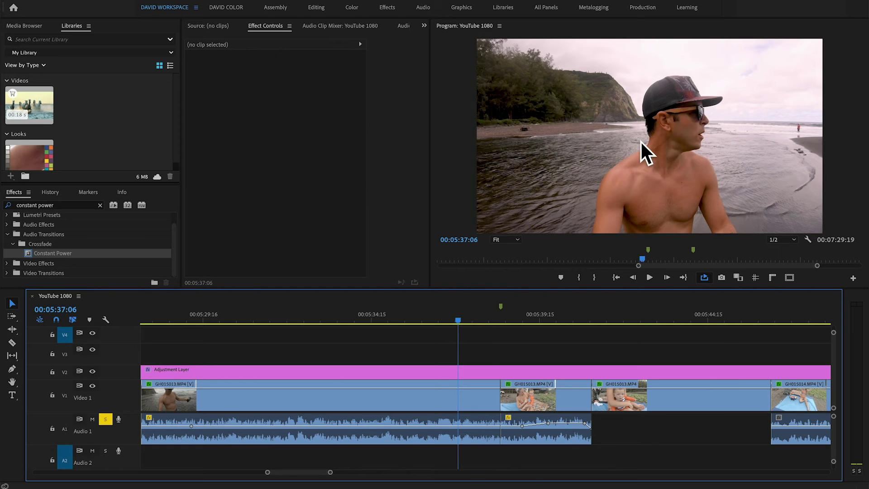
pyautogui.moveTo(475, 317); pyautogui.dragTo(512, 314)
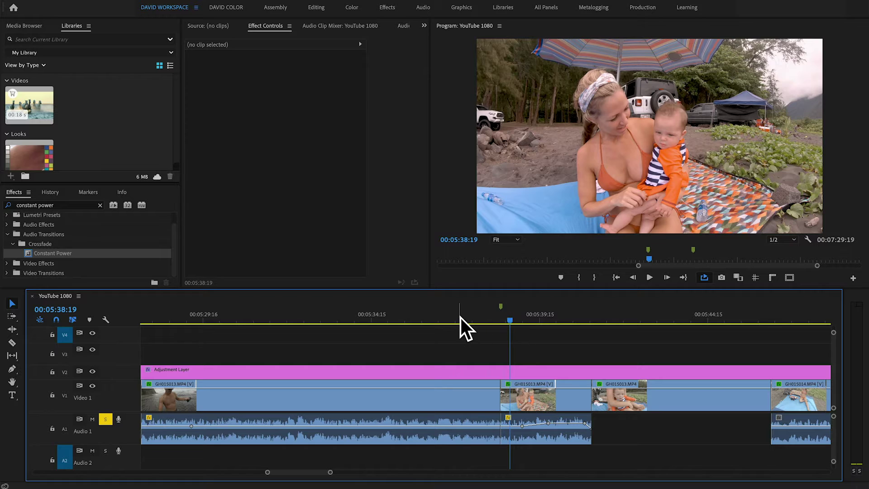
pyautogui.click(460, 319)
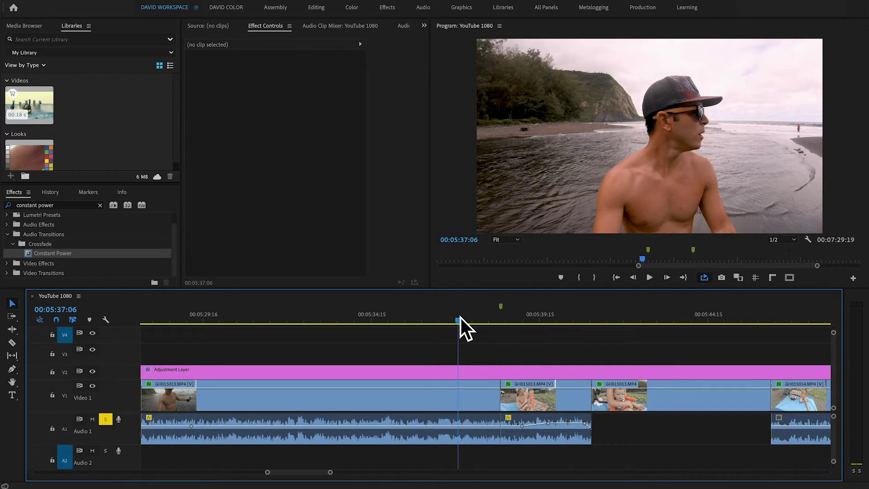
# Step: Play across the cut, then drop Constant Power onto the A1 edit point and zoom in
pyautogui.press('space')
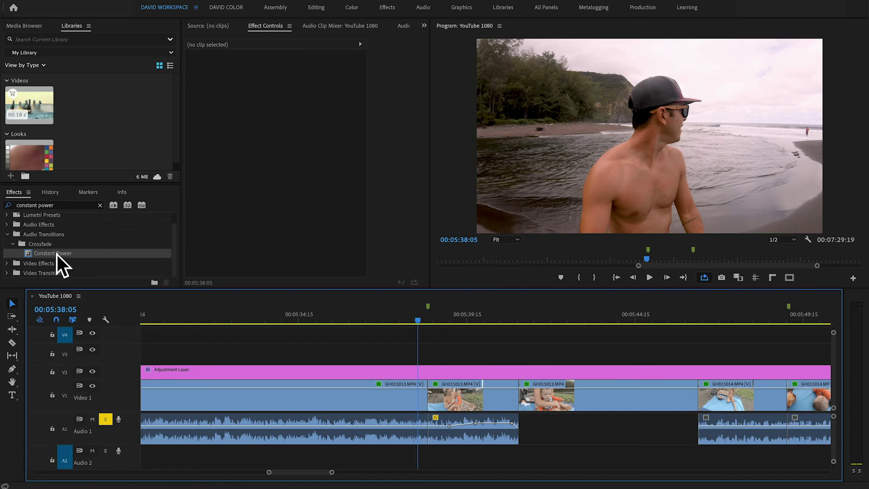
pyautogui.moveTo(52, 254); pyautogui.dragTo(244, 325)
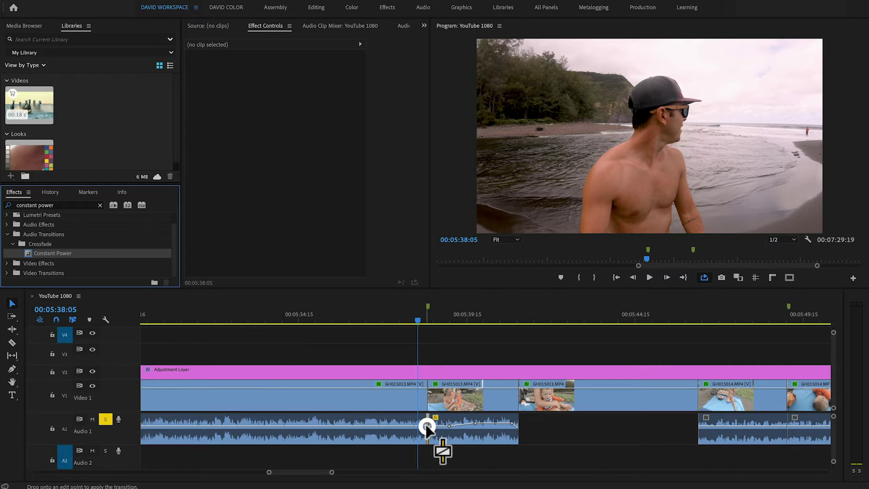
pyautogui.moveTo(426, 425); pyautogui.dragTo(426, 428)
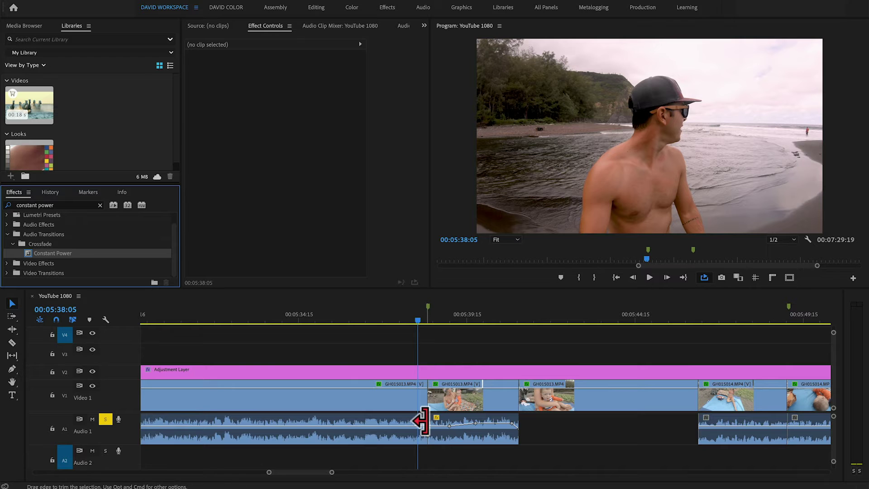
pyautogui.press('=')
pyautogui.press('=')
pyautogui.press('=')
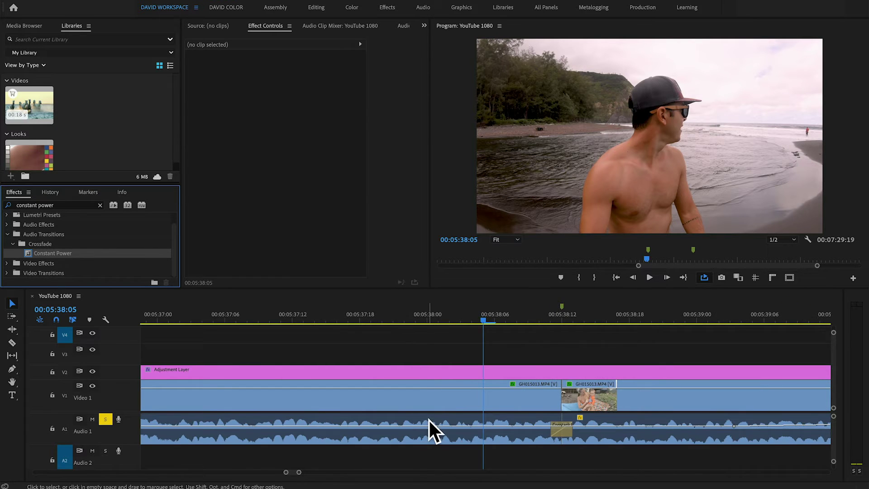
pyautogui.hscroll(3, 429, 421)
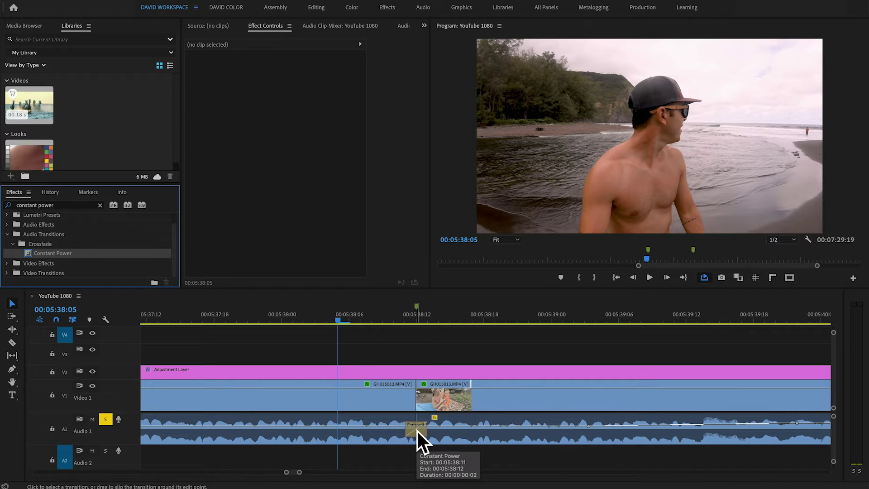
# Step: Delete the newly placed transition and select the clip before the audio cut
pyautogui.click(415, 429)
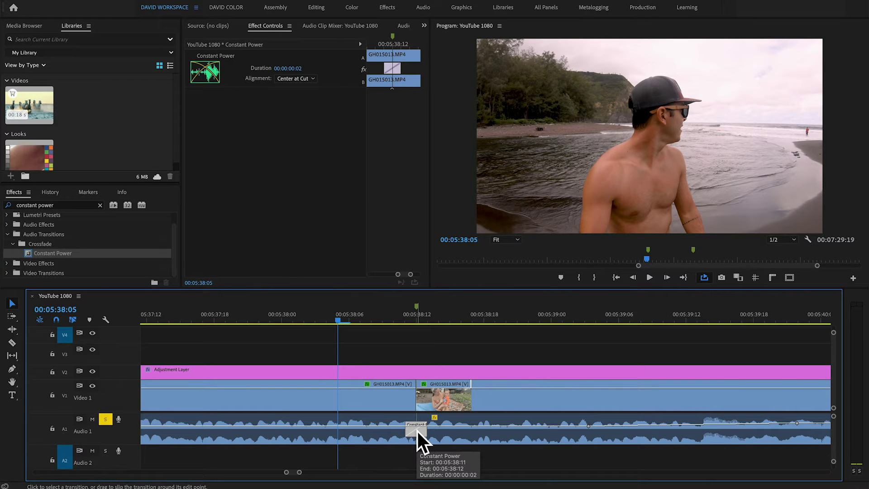
pyautogui.press('Delete')
pyautogui.click(382, 398)
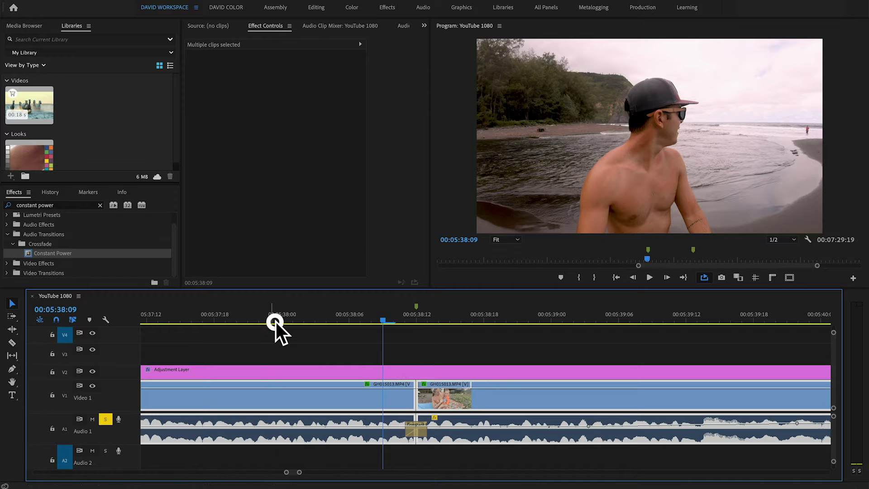
# Step: Play back across the cut near 00:05:37 several times to hear the audio
pyautogui.click(275, 323)
pyautogui.press('-')
pyautogui.press('space')
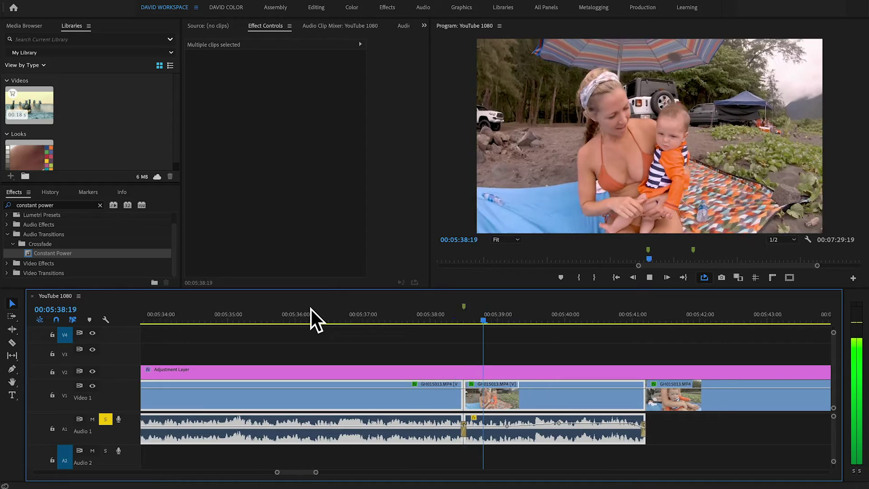
pyautogui.click(357, 309)
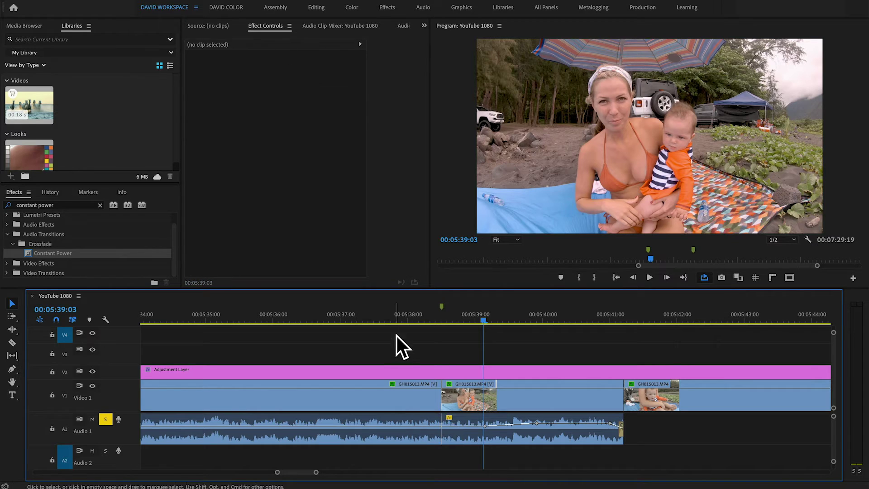
pyautogui.click(396, 317)
pyautogui.press('space')
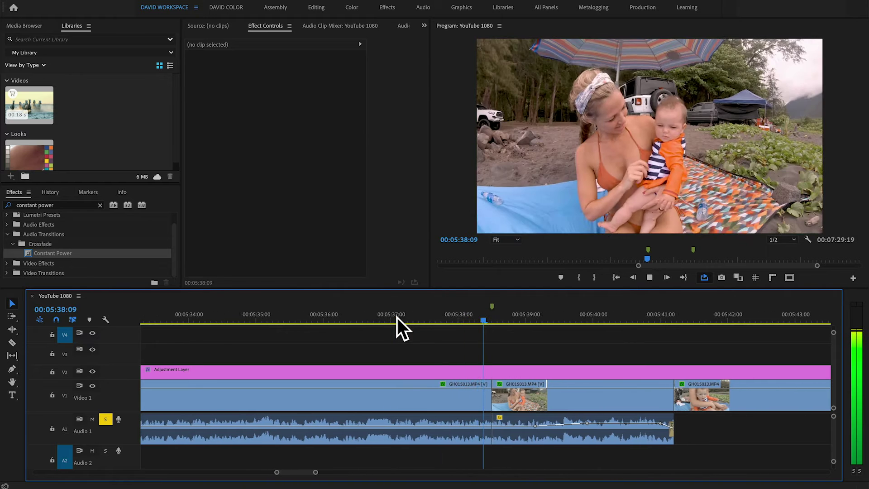
pyautogui.click(406, 316)
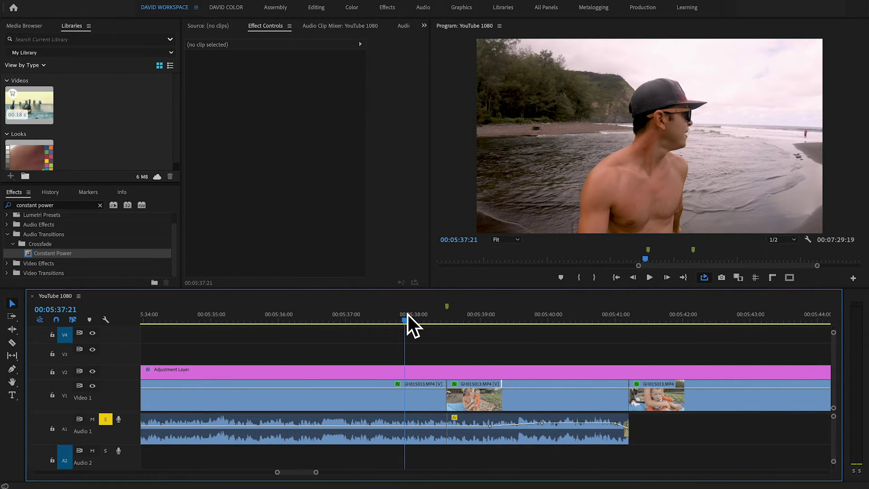
pyautogui.press('space')
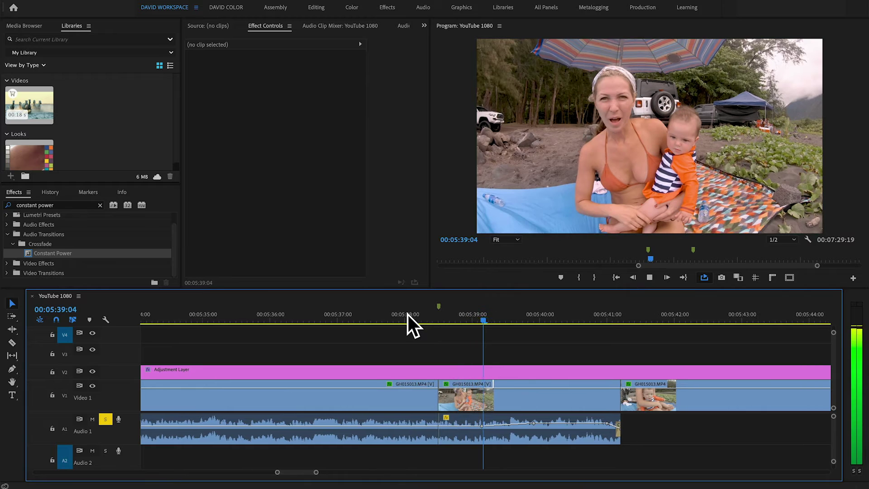
pyautogui.press('space')
# Step: Select both GH015013 clips and apply the default audio crossfade with Cmd+Shift+D
pyautogui.click(416, 392)
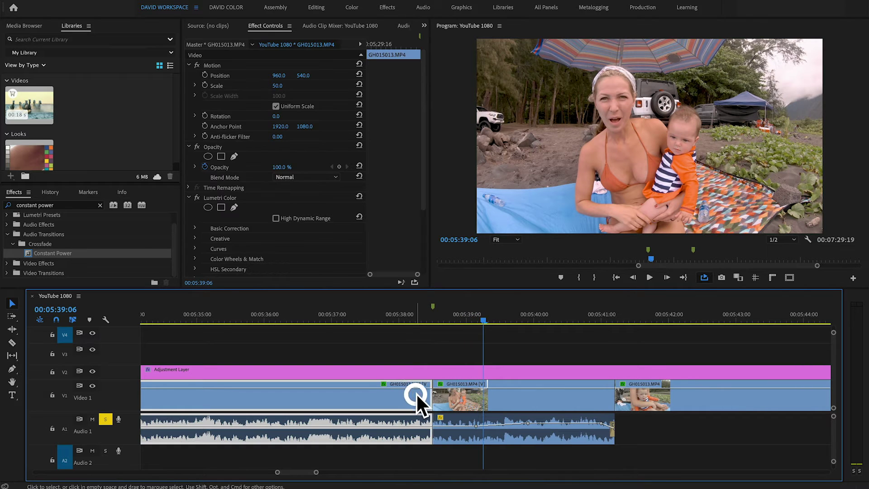
pyautogui.keyDown('shift'); pyautogui.click(462, 398); pyautogui.keyUp('shift')
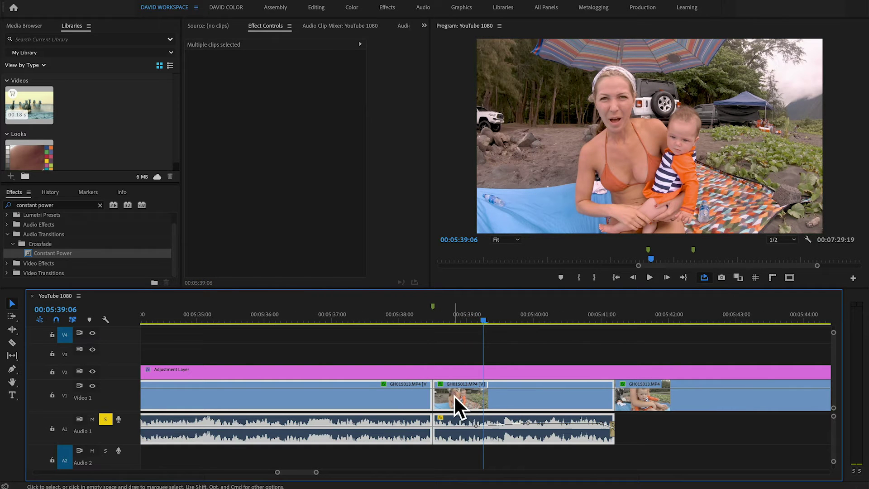
pyautogui.press('super+shift+d')
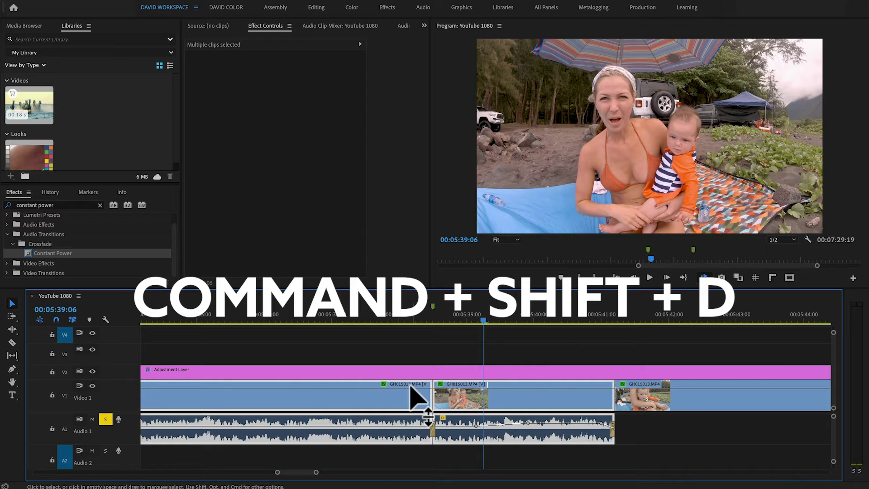
# Step: Replay the new crossfade three times from just before the cut
pyautogui.click(385, 321)
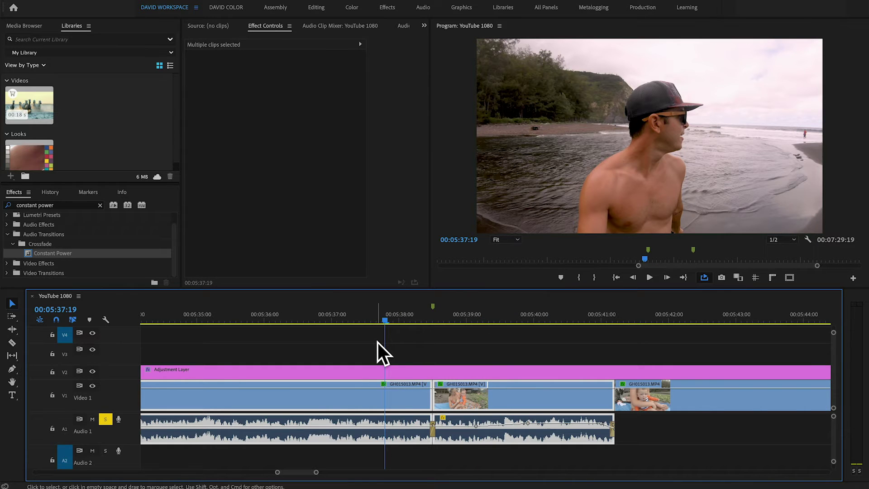
pyautogui.press('space')
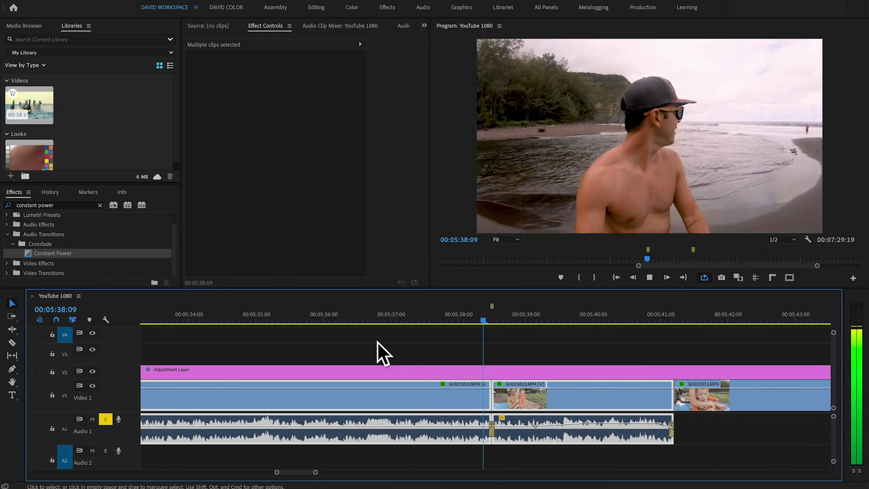
pyautogui.click(384, 320)
pyautogui.press('space')
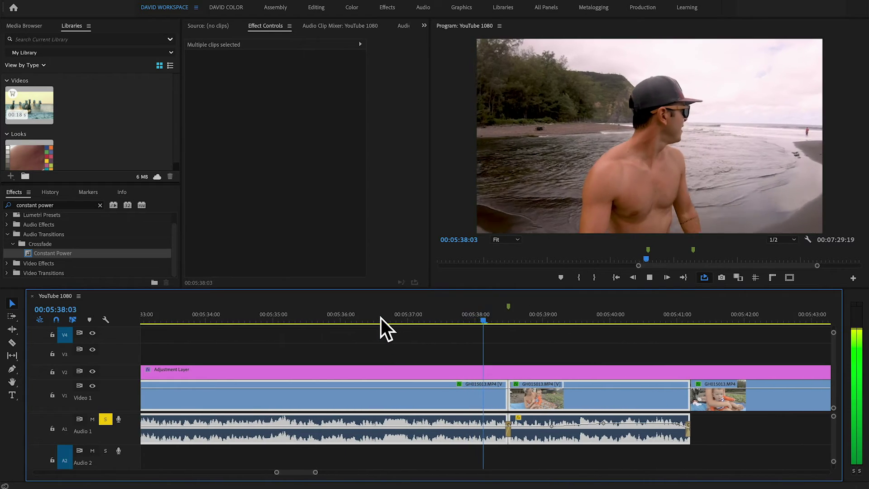
pyautogui.click(381, 317)
pyautogui.press('space')
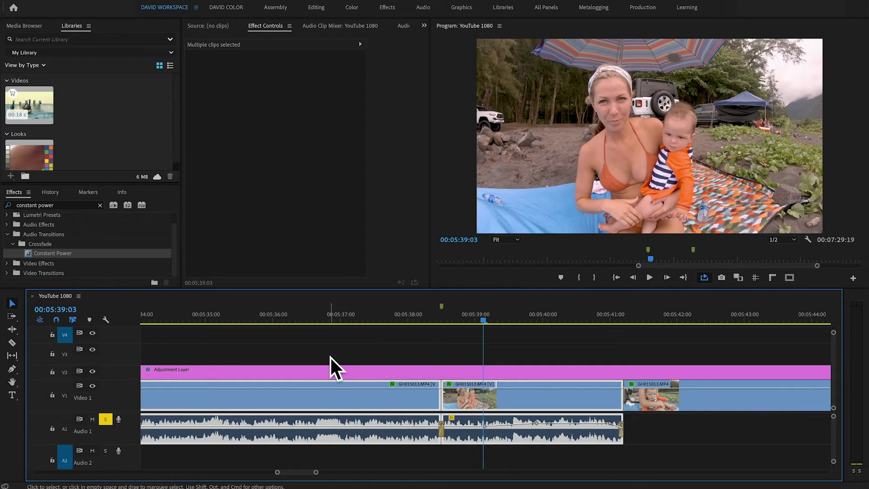
# Step: Zoom the timeline out with backslash to fit the whole YouTube 1080 sequence
pyautogui.press('\\')
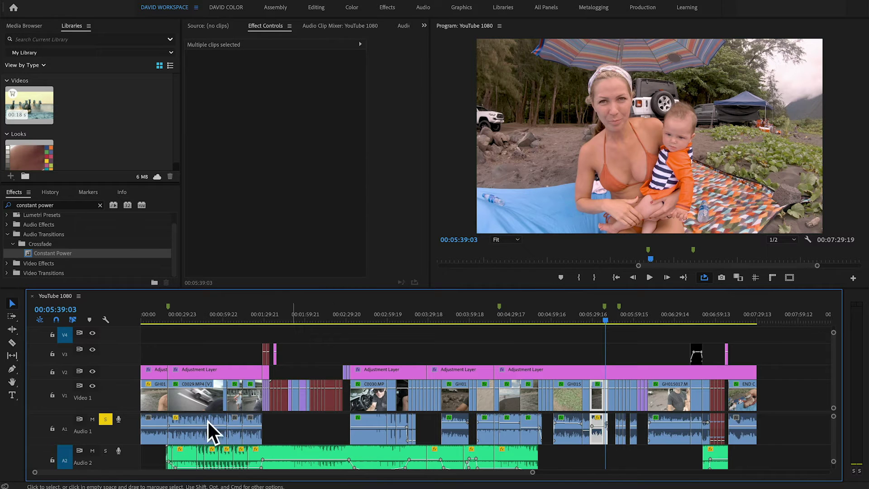
# Step: Select all clips with Track Select Forward, inspect the crossfade at 00:01:03:00, then deselect
pyautogui.press('a')
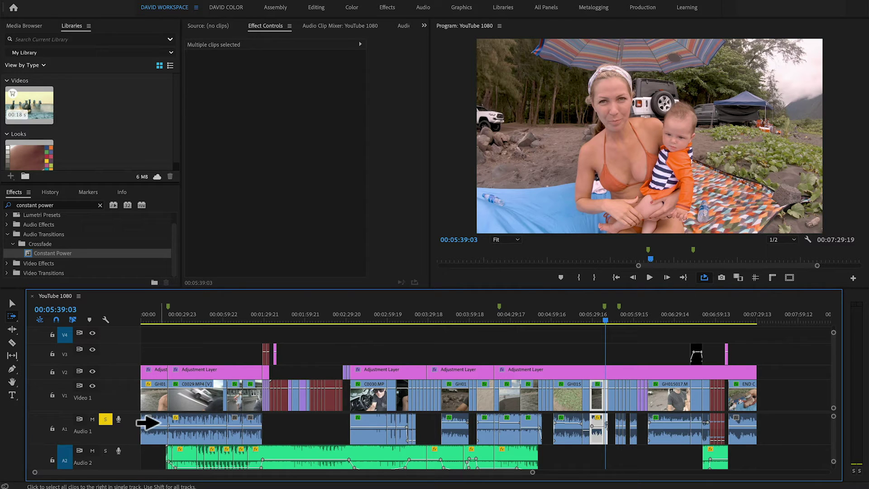
pyautogui.click(150, 434)
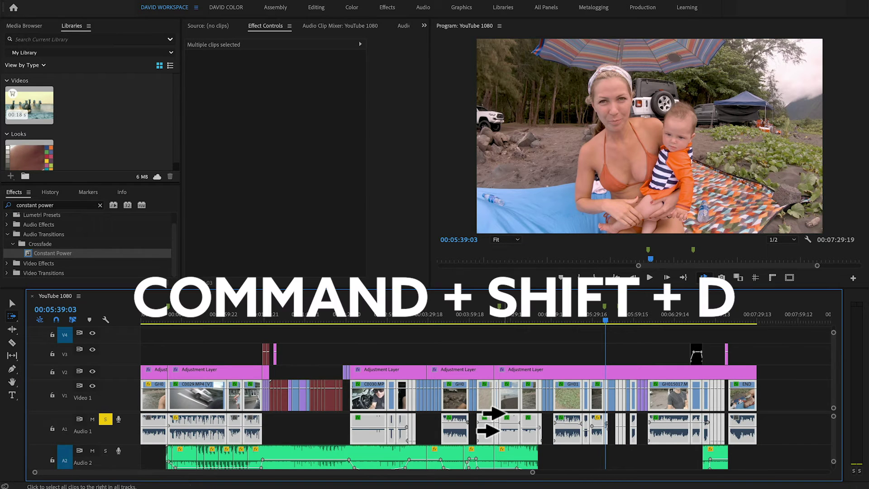
pyautogui.click(229, 312)
pyautogui.press('=')
pyautogui.press('=')
pyautogui.press('=')
pyautogui.press('=')
pyautogui.press('=')
pyautogui.press('=')
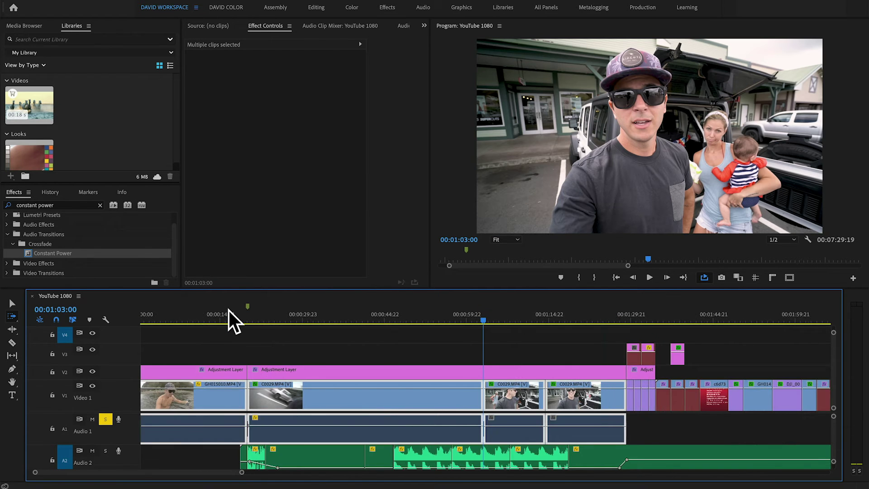
pyautogui.press('=')
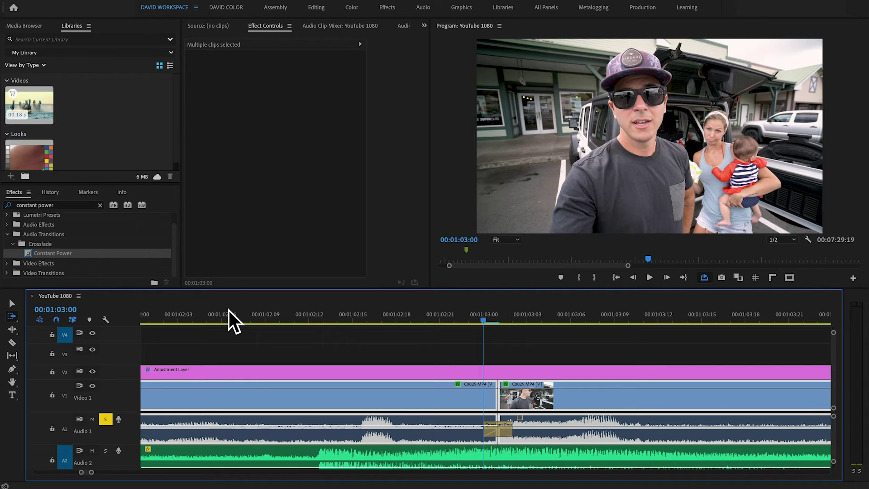
pyautogui.press('v')
pyautogui.click(499, 353)
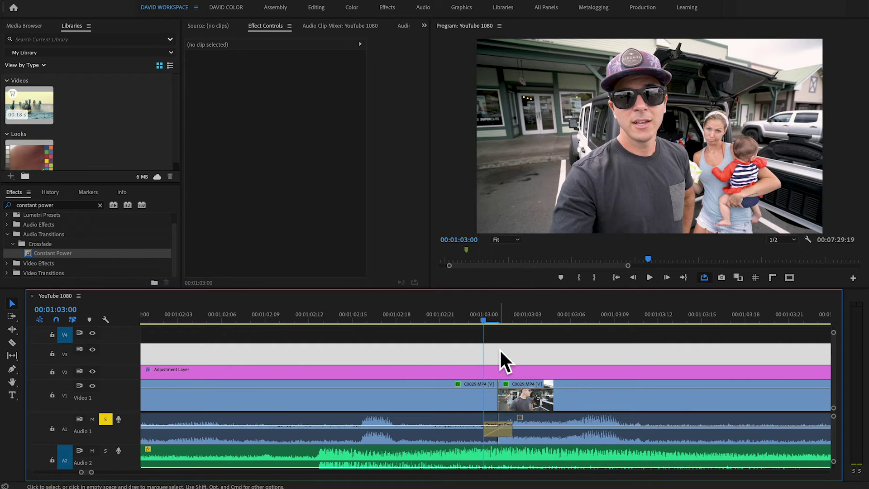